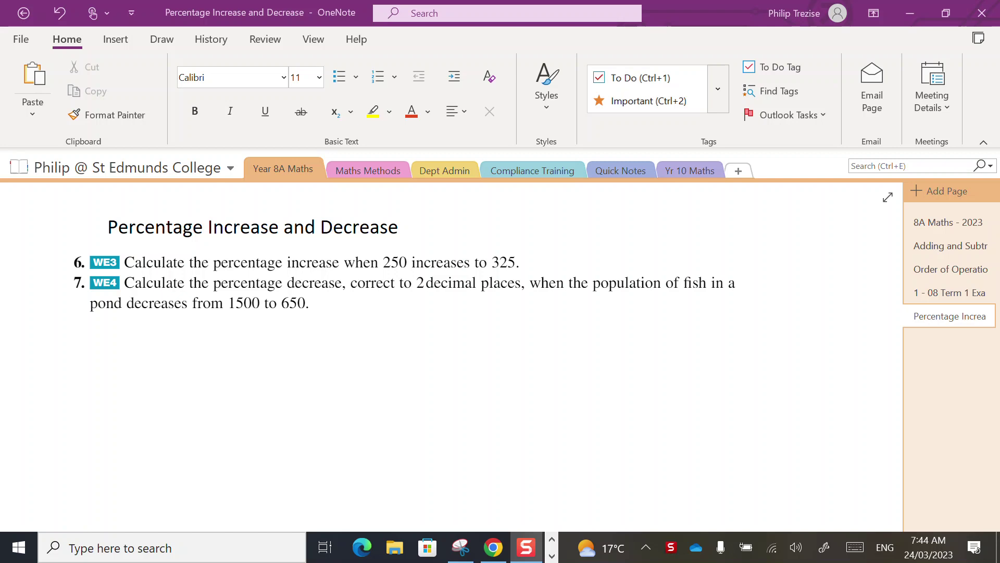
Handwrite the question number "6." in black ink below the two printed questions
click(120, 44)
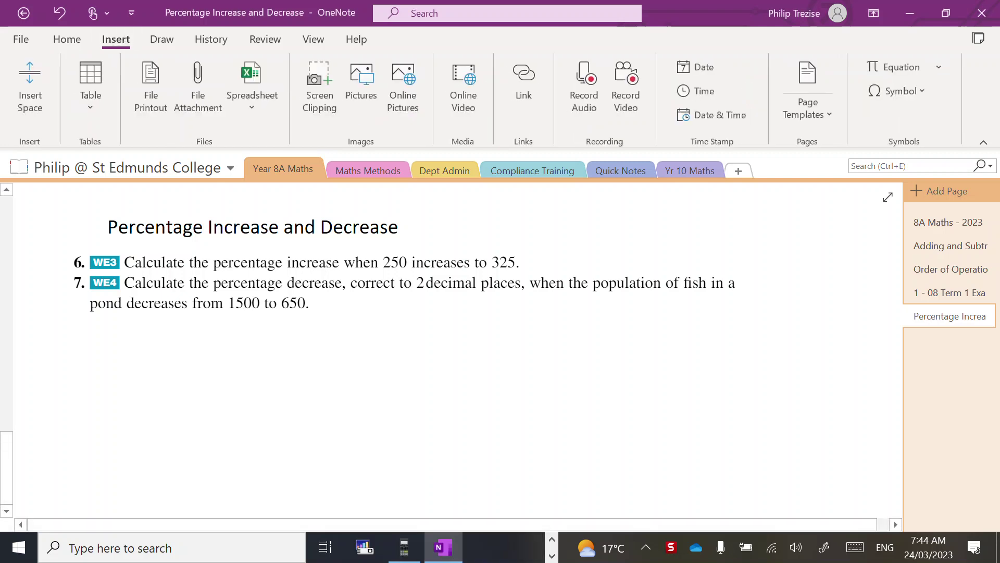
click(161, 39)
click(172, 99)
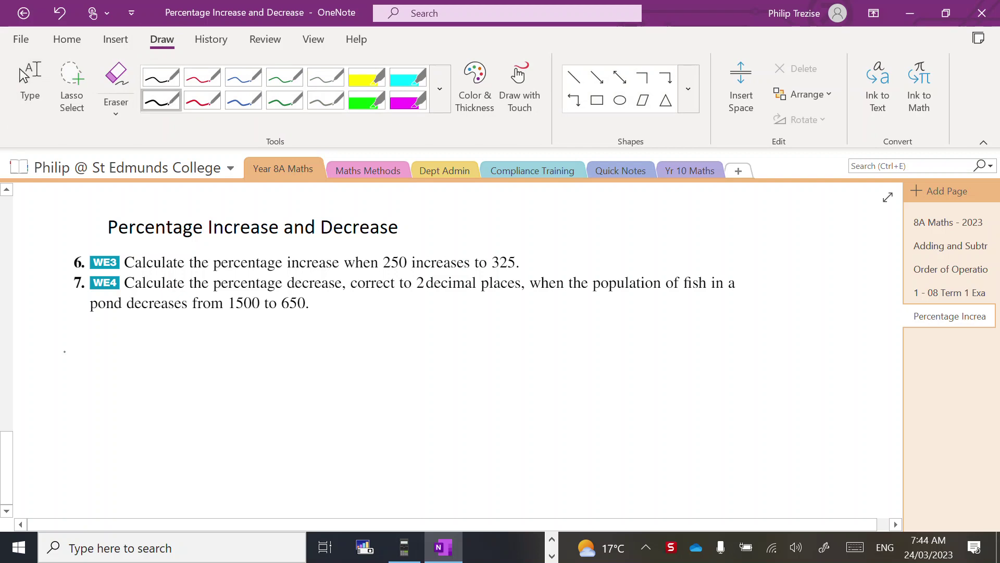
drag(67, 336, 61, 359)
click(77, 367)
Highlight "percentage increase", 250 and 325 in yellow in the text of question 6
click(367, 77)
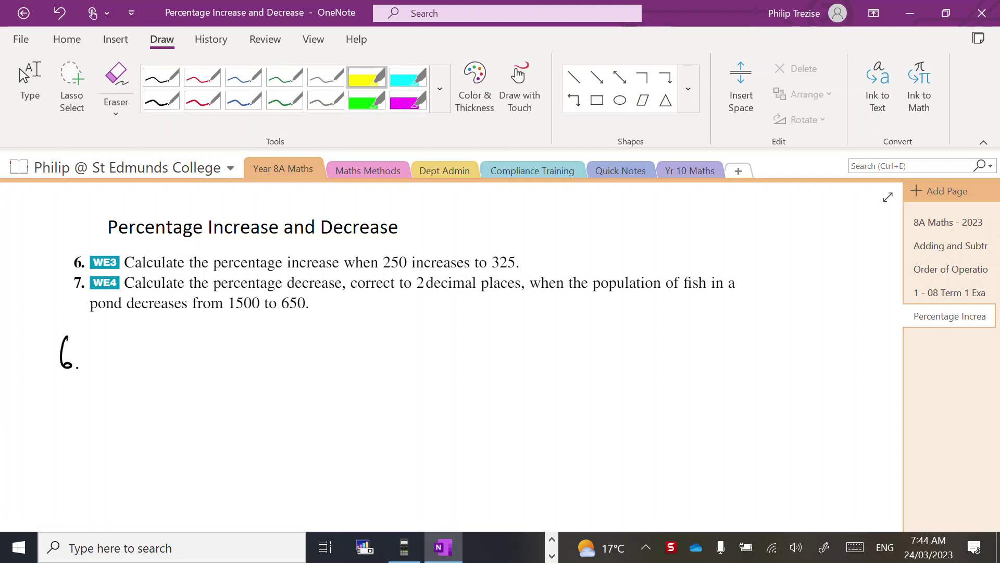
drag(213, 264, 410, 263)
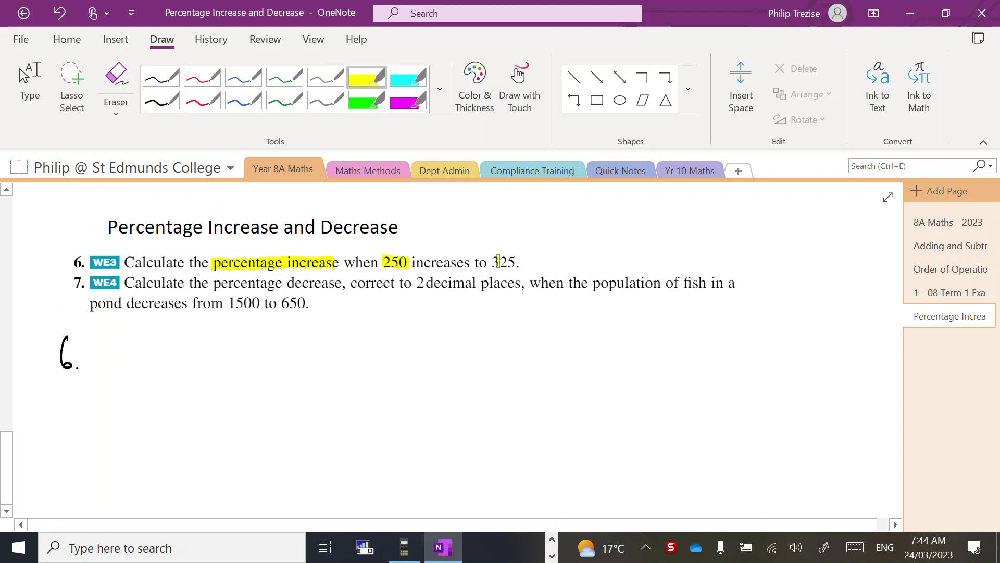
drag(492, 263, 521, 263)
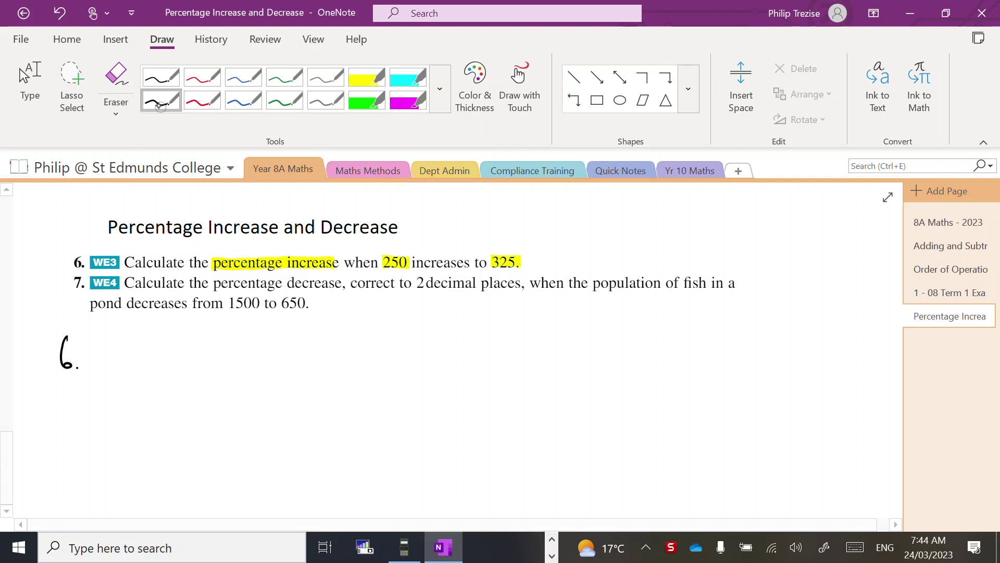
Handwrite "Actual increase = 325 − 250" in black ink beside the number 6
click(161, 100)
mouse_move(131, 346)
mouse_down()
mouse_move(137, 367)
mouse_move(148, 367)
mouse_up()
mouse_move(131, 356)
mouse_down()
mouse_move(168, 367)
mouse_move(176, 352)
mouse_move(193, 365)
mouse_move(264, 366)
mouse_move(296, 353)
mouse_move(309, 364)
mouse_move(388, 353)
mouse_up()
click(182, 354)
click(242, 344)
drag(374, 358, 389, 358)
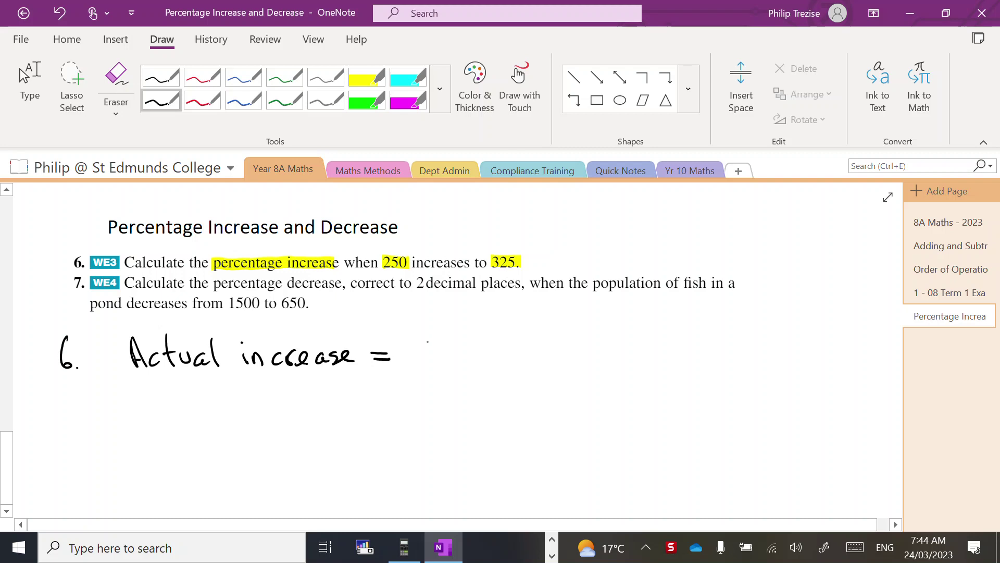
mouse_move(420, 339)
mouse_down()
mouse_move(421, 356)
mouse_move(456, 357)
mouse_move(478, 337)
mouse_move(531, 358)
mouse_move(541, 346)
mouse_move(540, 355)
mouse_up()
drag(544, 341, 567, 340)
Write "= 75" under the subtraction and rule a horizontal line beneath it
drag(375, 397, 390, 397)
drag(374, 402, 390, 402)
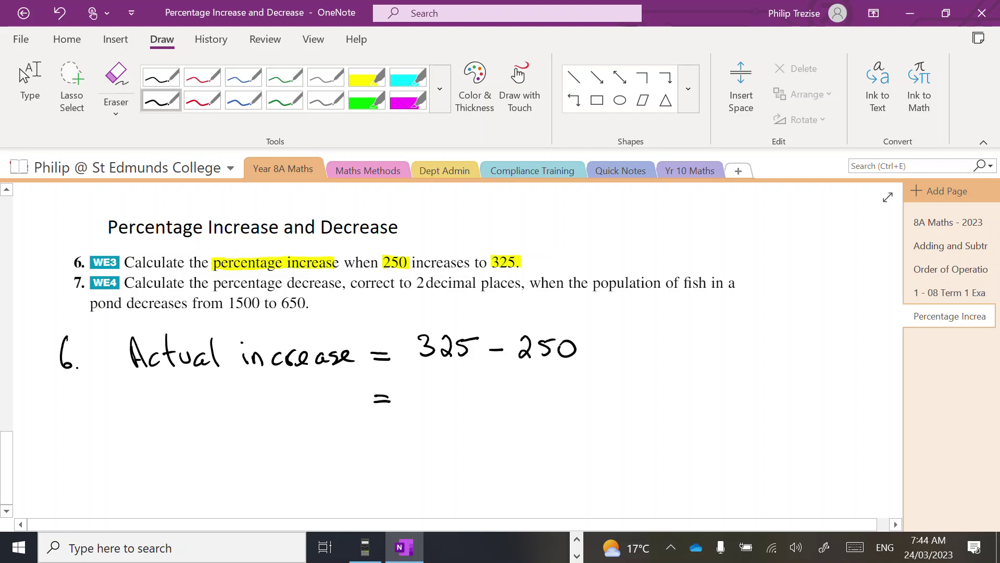
mouse_move(428, 383)
mouse_down()
mouse_move(449, 402)
mouse_move(473, 383)
mouse_up()
drag(140, 419, 578, 420)
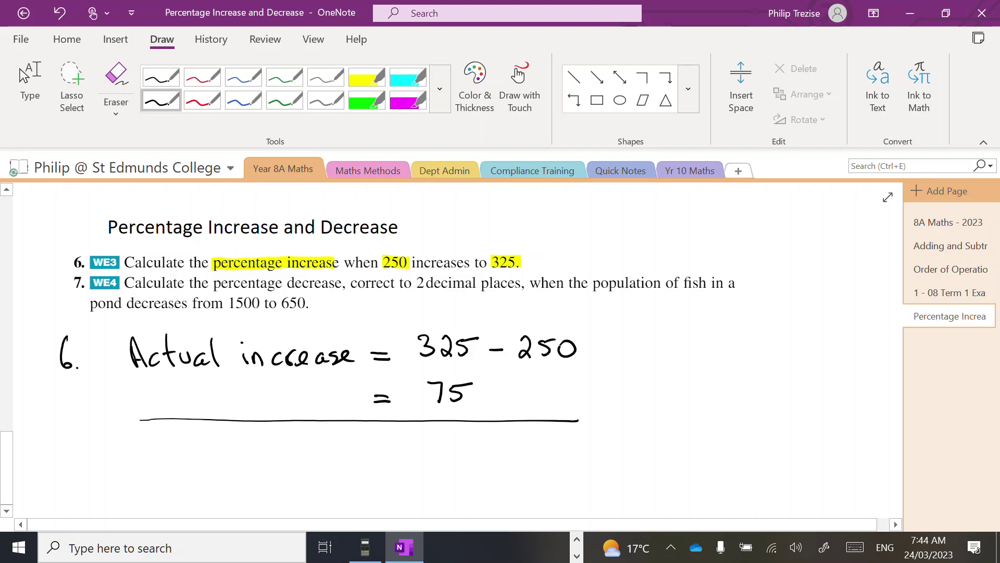
Handwrite "Percentage increase = 75/250" as a fraction below the line and circle 250 in the text of question 6
scroll(448, 312, down, 2)
click(30, 86)
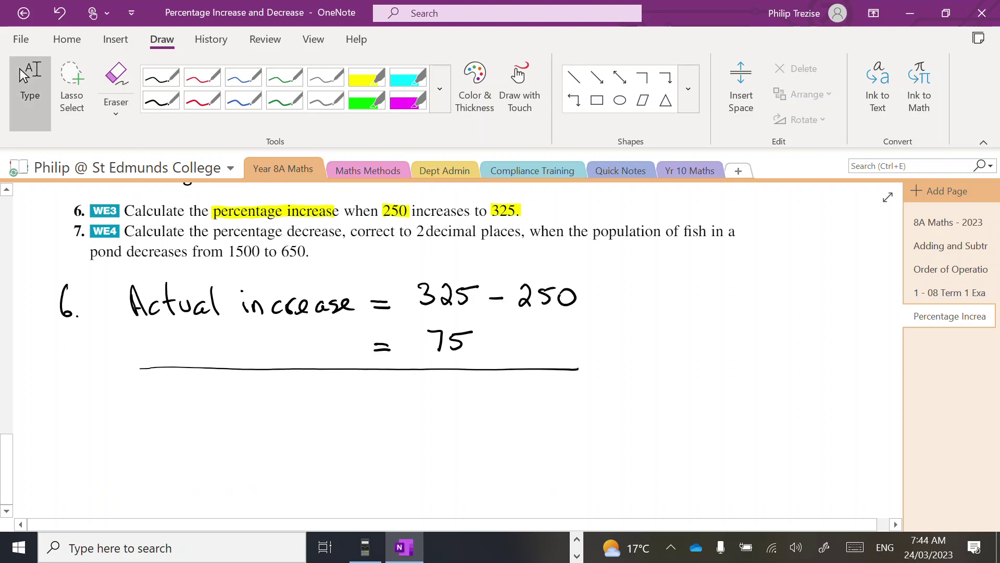
click(161, 99)
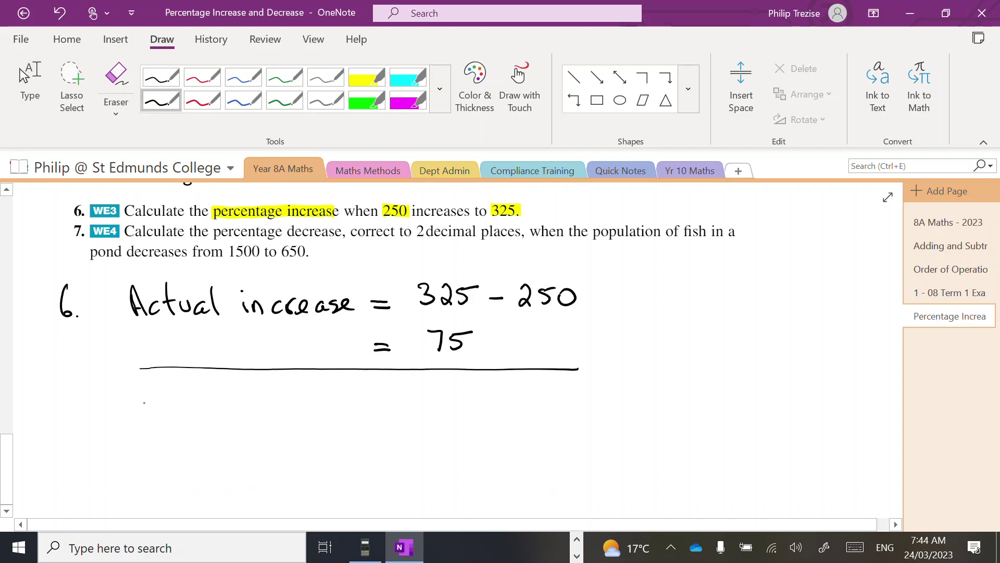
mouse_move(144, 400)
mouse_down()
mouse_move(171, 416)
mouse_move(212, 409)
mouse_move(271, 420)
mouse_move(432, 404)
mouse_up()
mouse_move(421, 410)
mouse_down()
mouse_move(477, 386)
mouse_move(473, 408)
mouse_move(483, 407)
mouse_up()
drag(485, 389, 503, 386)
drag(462, 415, 502, 412)
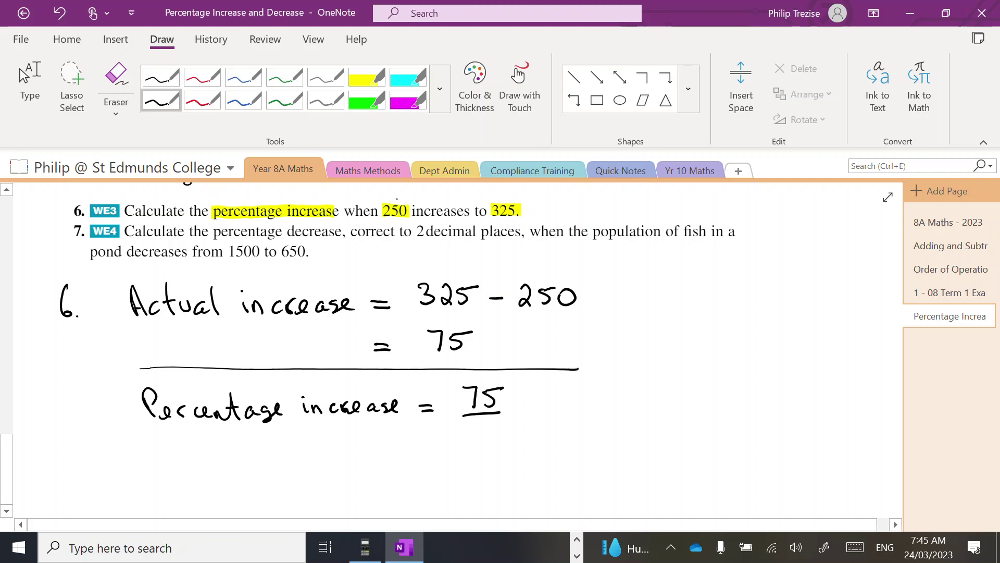
mouse_move(383, 194)
mouse_down()
mouse_move(371, 213)
mouse_move(401, 188)
mouse_up()
mouse_move(462, 430)
mouse_down()
mouse_move(459, 448)
mouse_move(503, 435)
mouse_up()
Start a new working line with a black equals sign below the 75/250 fraction
scroll(365, 312, down, 3)
click(31, 83)
click(161, 100)
drag(420, 387, 432, 388)
drag(420, 394, 433, 394)
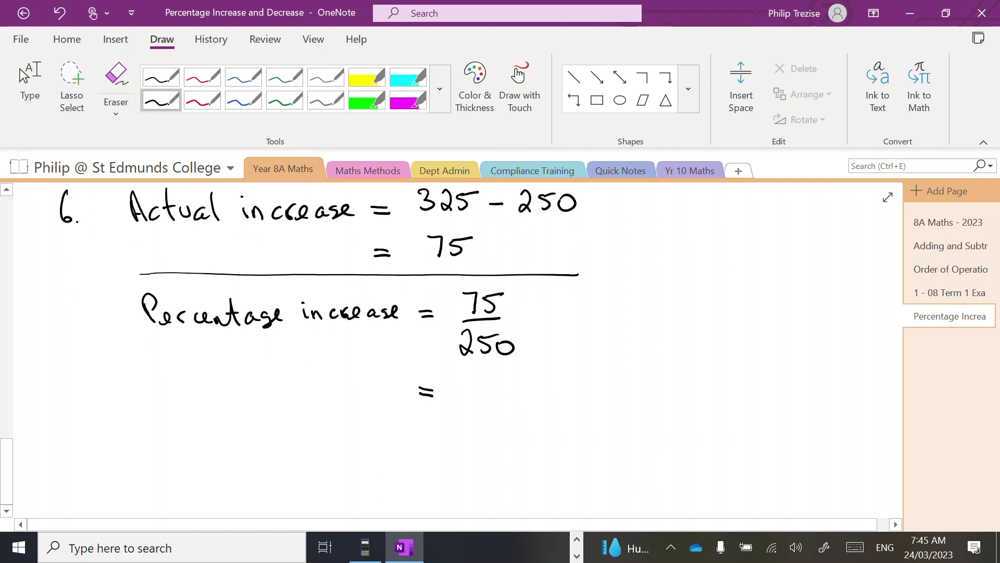
Switch to the fx-82AU PLUS II calculator, evaluate the fraction 75/250, and put the calculator away
click(30, 83)
click(364, 547)
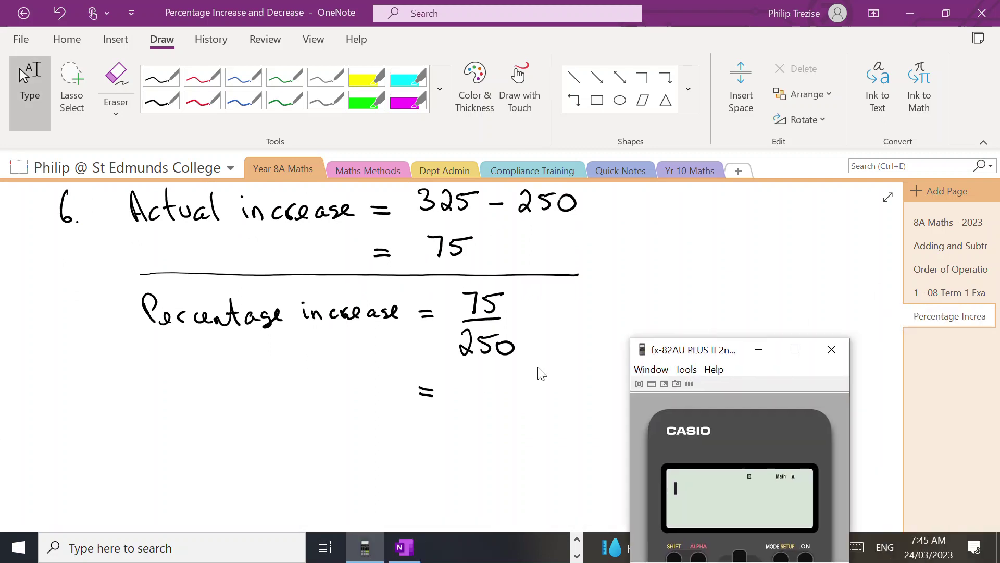
drag(739, 348, 169, 56)
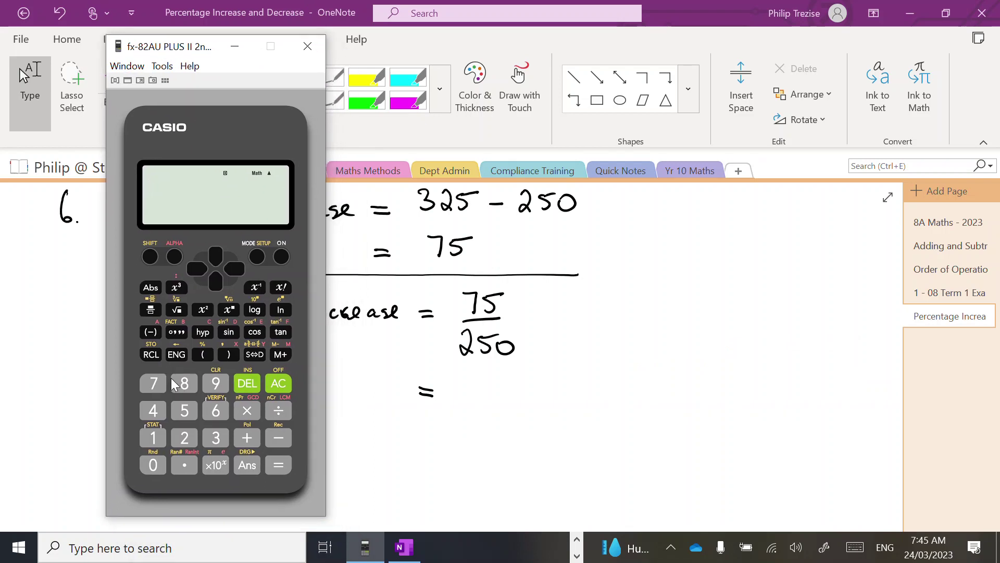
click(157, 384)
click(182, 412)
click(150, 311)
click(183, 439)
click(185, 411)
click(152, 464)
click(279, 464)
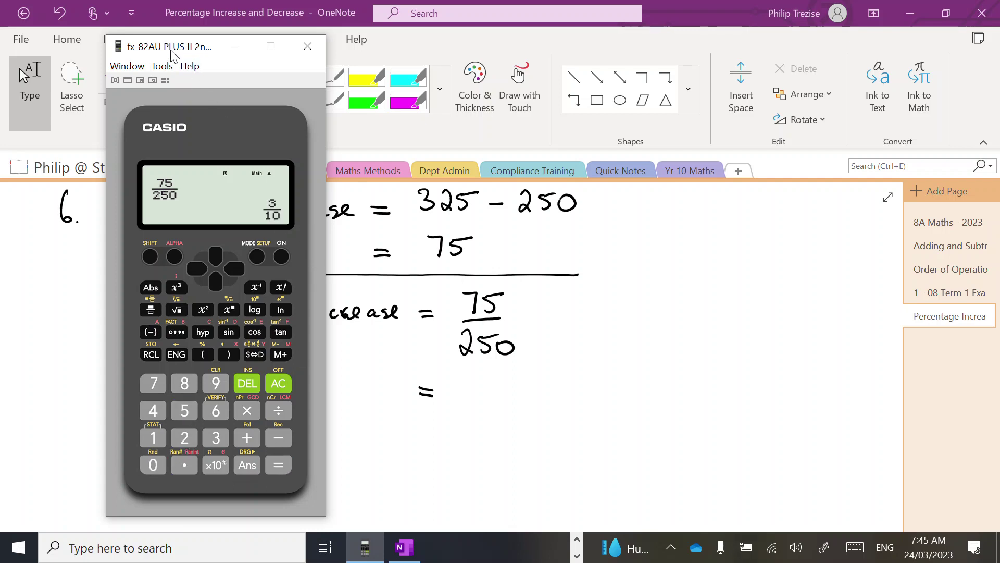
click(307, 47)
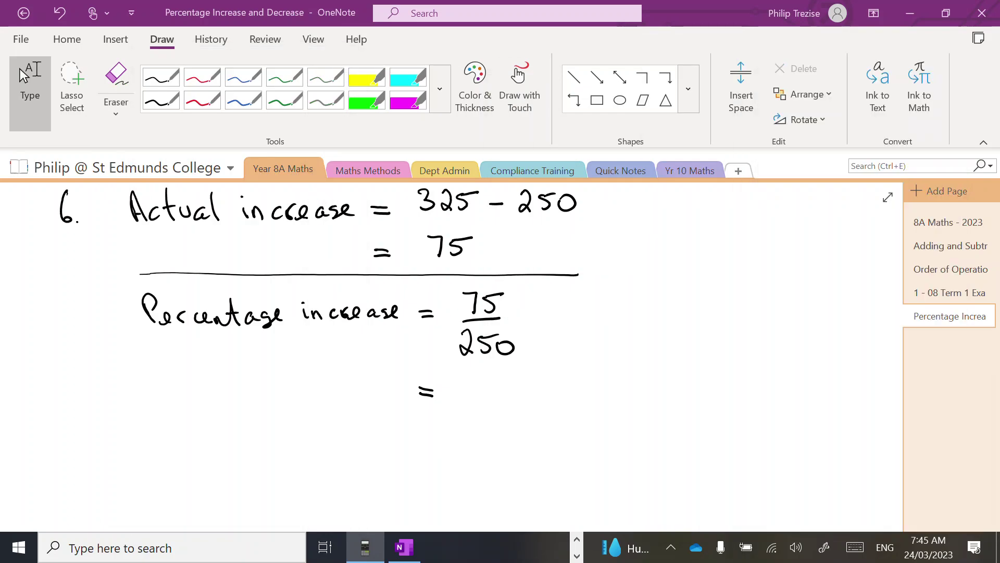
Handwrite 3/10 after the equals sign and "= 0.3" on the line below it
click(484, 372)
mouse_move(481, 367)
mouse_down()
mouse_move(502, 391)
mouse_move(478, 413)
mouse_up()
mouse_move(494, 400)
mouse_down()
mouse_move(488, 411)
mouse_move(495, 400)
mouse_up()
drag(428, 449, 439, 449)
drag(426, 454, 442, 455)
scroll(448, 323, down, 3)
mouse_move(472, 364)
mouse_down()
mouse_move(473, 378)
mouse_move(472, 364)
mouse_move(516, 369)
mouse_move(513, 379)
mouse_up()
click(496, 374)
Extend the decimal to 0.30 with "= 30%" beneath it, and rule a long closing line under the answer
drag(428, 411, 443, 411)
drag(430, 417, 444, 418)
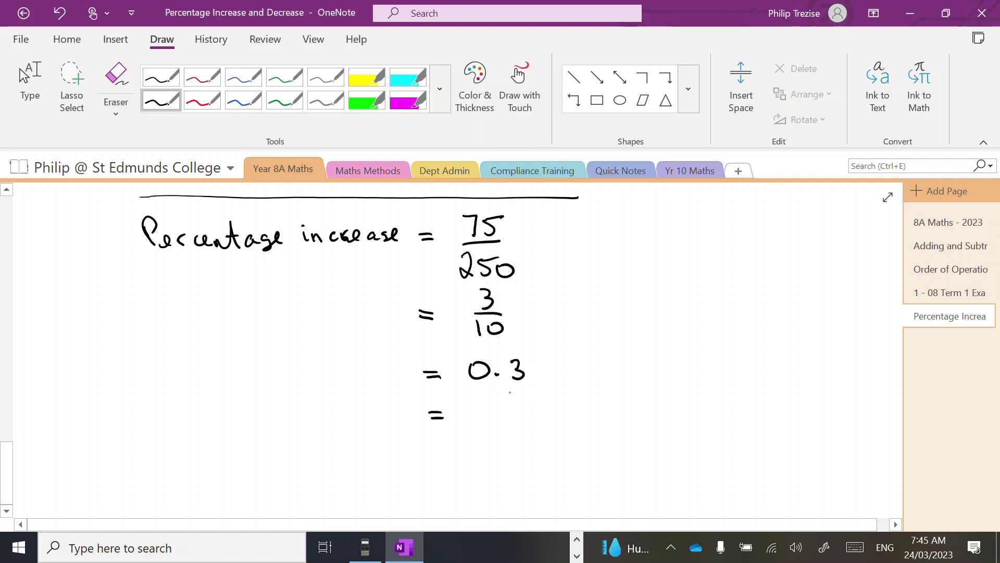
drag(535, 366, 535, 363)
mouse_move(472, 401)
mouse_down()
mouse_move(471, 422)
mouse_move(519, 407)
mouse_move(525, 425)
mouse_up()
drag(117, 463, 735, 468)
Highlight the denominator 250 of the percentage increase fraction in yellow
scroll(427, 344, up, 3)
scroll(427, 344, down, 1)
click(29, 86)
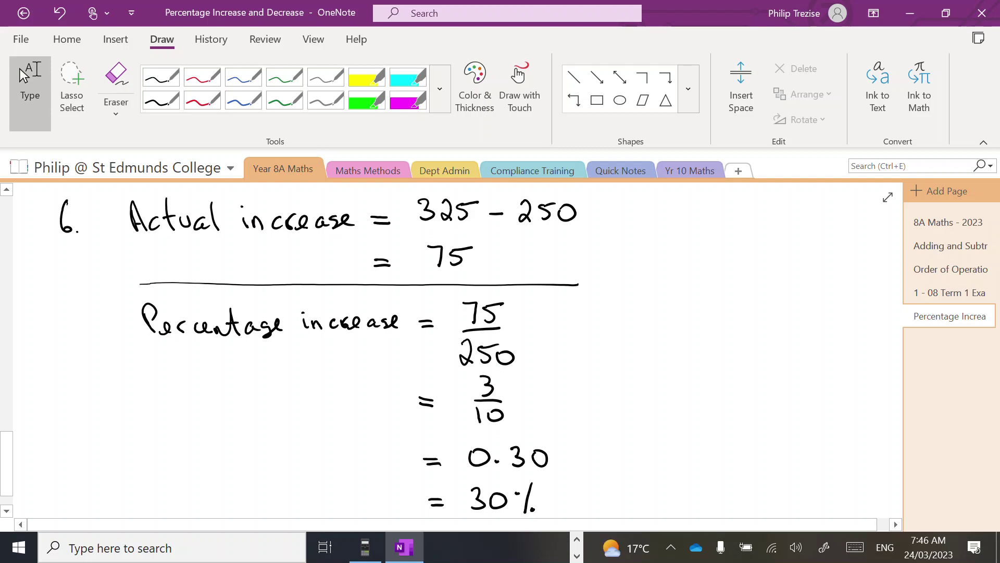
click(366, 79)
mouse_move(474, 346)
mouse_down()
mouse_move(455, 345)
mouse_move(460, 357)
mouse_move(510, 358)
mouse_up()
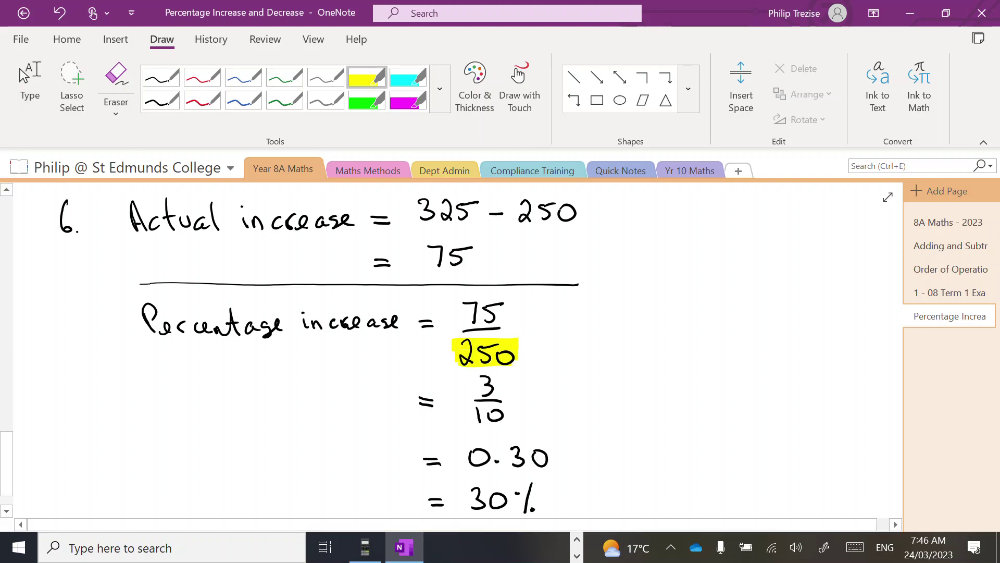
Annotate the denominator 250 in red ink with an arrow and the words "original value"
click(161, 100)
click(202, 99)
mouse_move(565, 347)
mouse_down()
mouse_move(530, 349)
mouse_move(636, 346)
mouse_move(623, 361)
mouse_up()
mouse_move(643, 347)
mouse_down()
mouse_move(690, 356)
mouse_move(721, 340)
mouse_move(737, 353)
mouse_move(759, 352)
mouse_up()
drag(764, 347, 772, 352)
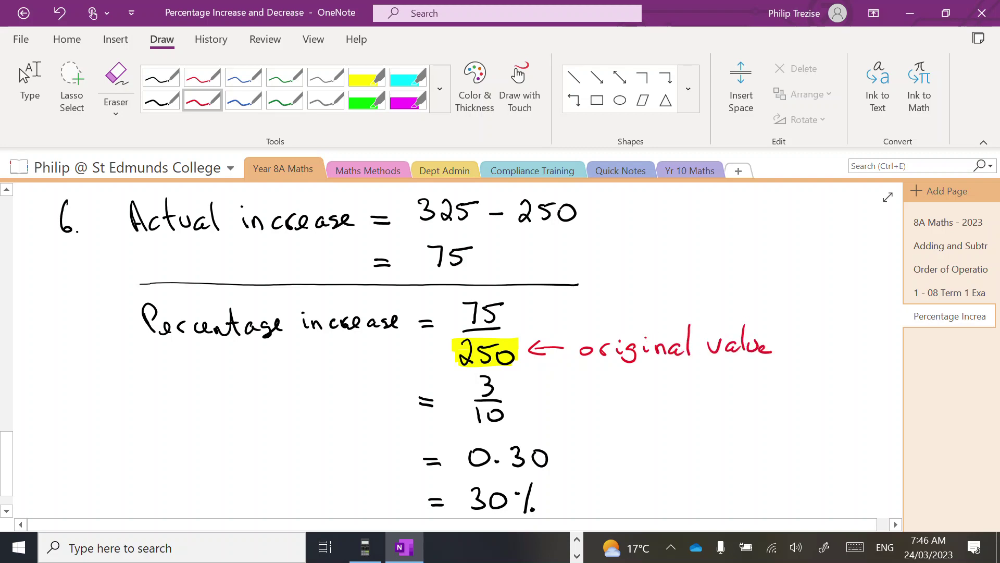
Annotate the numerator 75 in red with an arrow and "actual increase", and highlight the 75 in yellow
drag(529, 310, 610, 315)
mouse_move(627, 284)
mouse_down()
mouse_move(632, 317)
mouse_move(639, 300)
mouse_move(654, 313)
mouse_move(707, 312)
mouse_up()
mouse_move(707, 294)
mouse_down()
mouse_move(727, 313)
mouse_move(782, 313)
mouse_up()
mouse_move(794, 303)
mouse_down()
mouse_move(784, 314)
mouse_move(806, 313)
mouse_up()
click(367, 77)
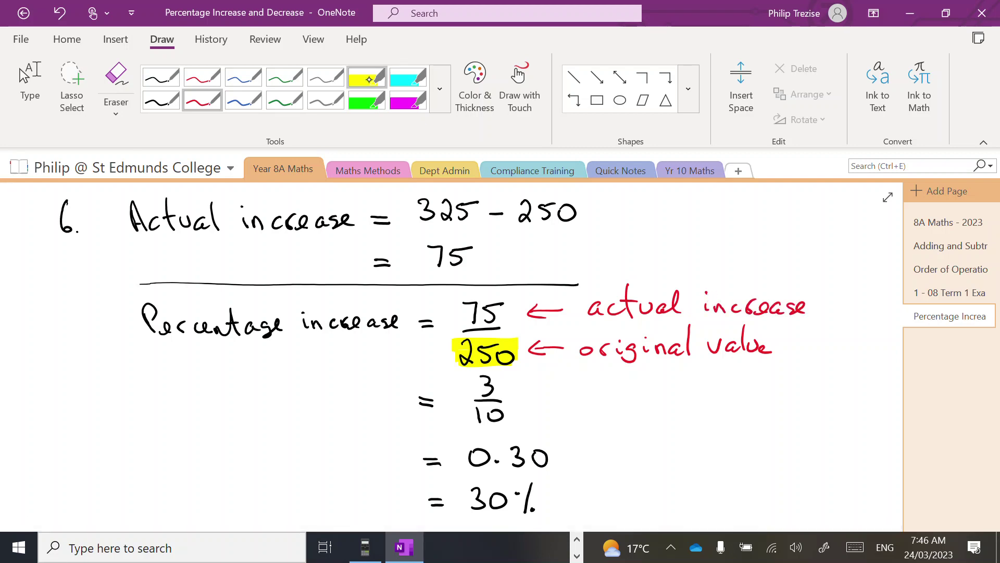
drag(475, 309, 493, 313)
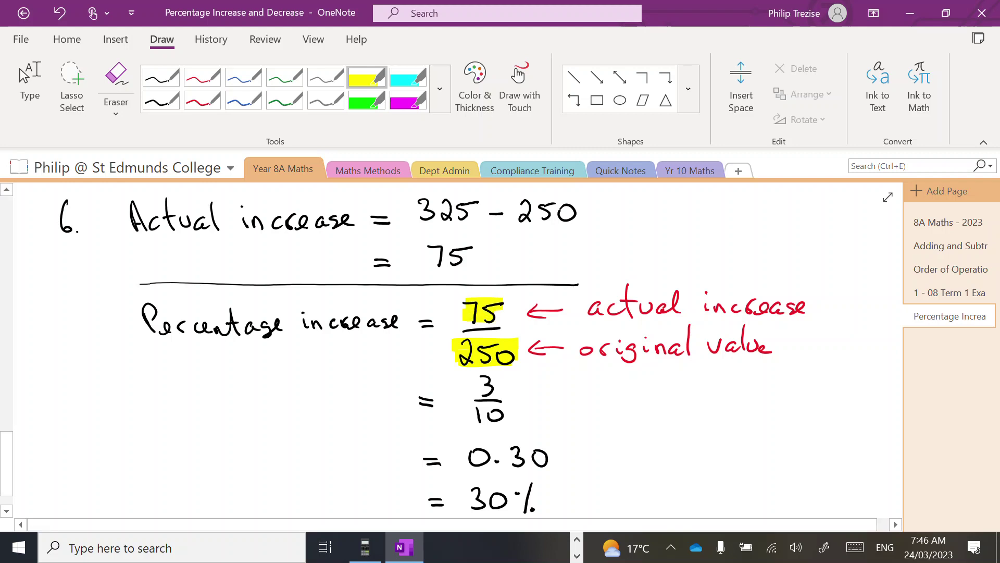
Highlight "percentage decrease", 1500 and 650 in green in the text of question 7
click(161, 100)
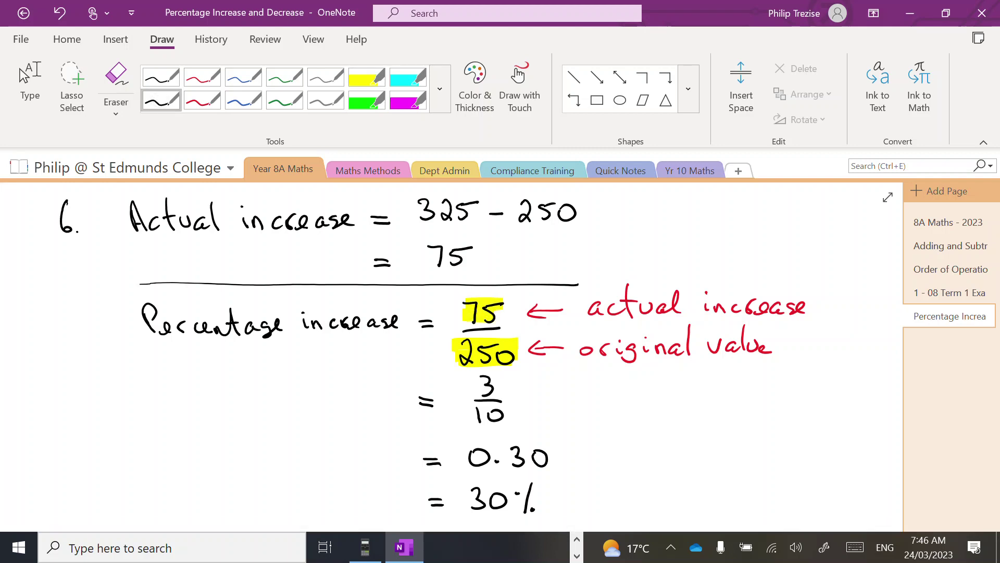
scroll(417, 354, up, 2)
click(30, 93)
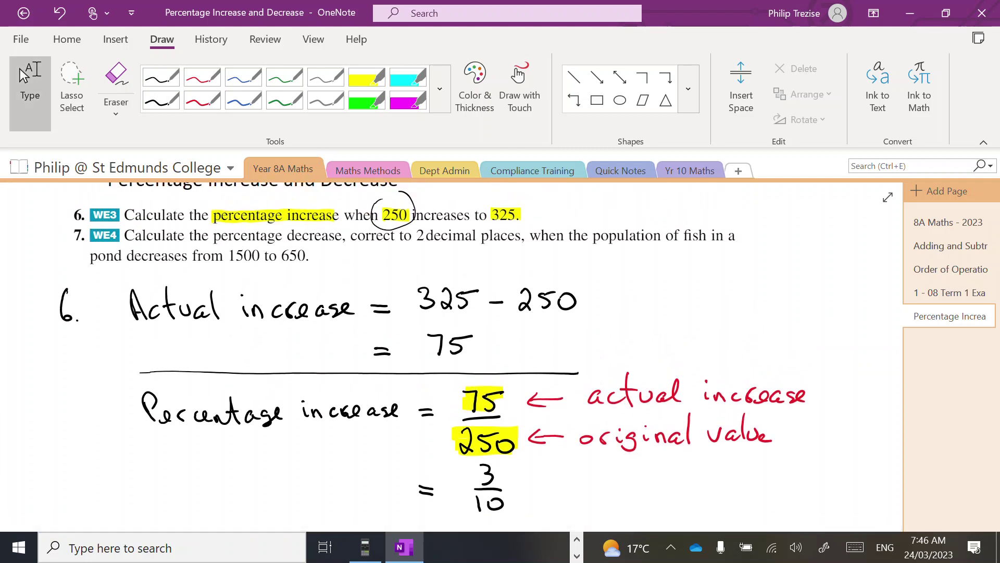
click(367, 100)
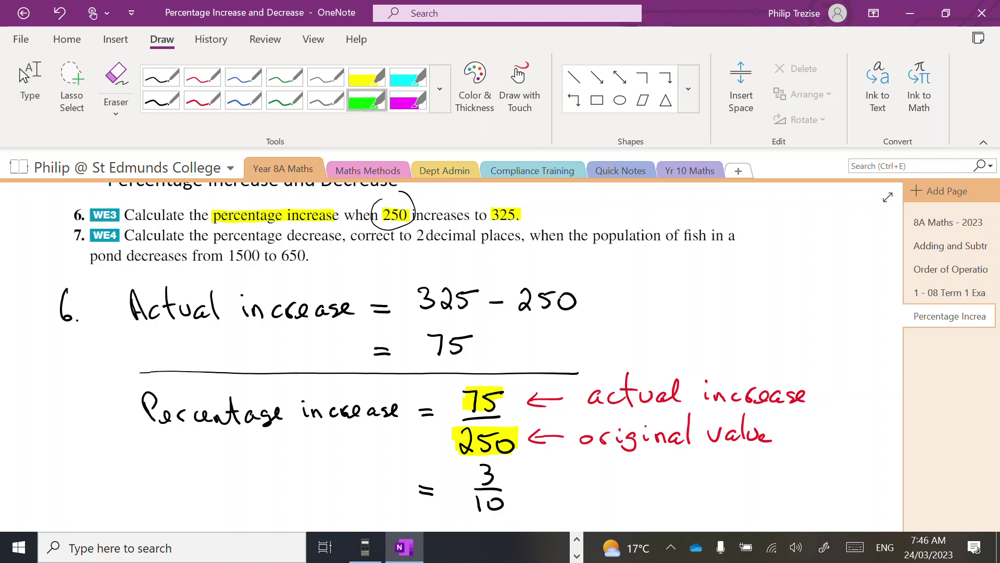
drag(218, 235, 343, 236)
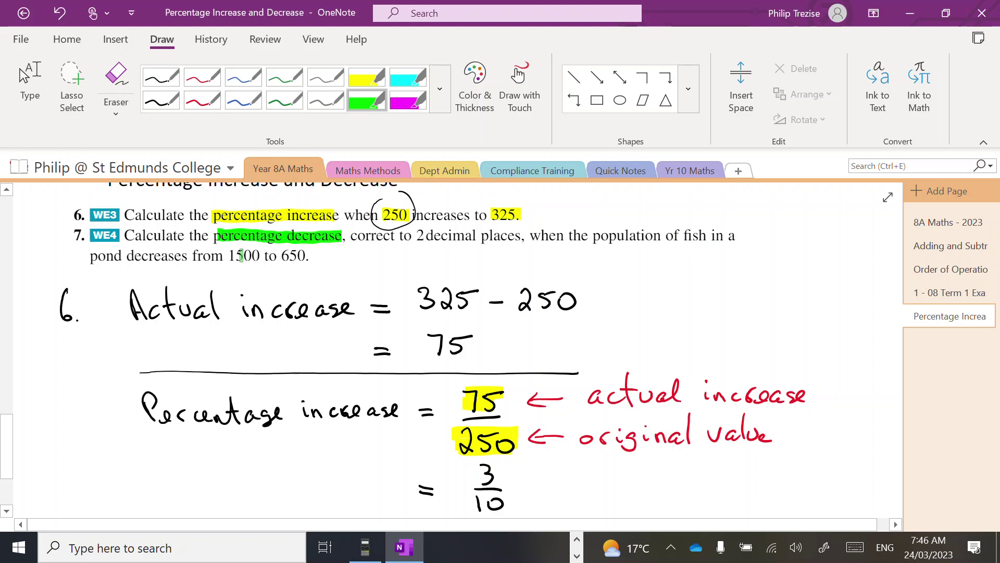
drag(226, 255, 309, 256)
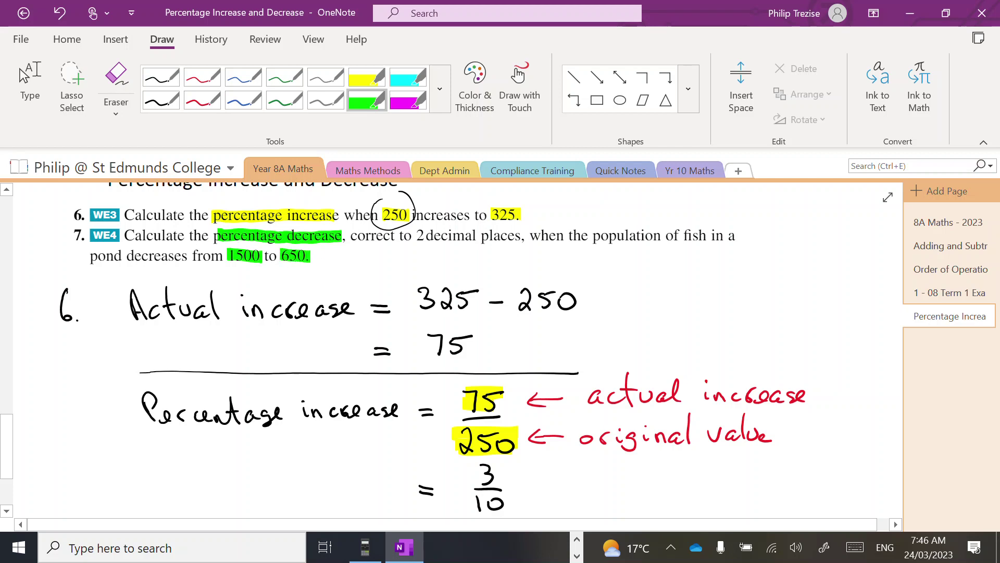
Handwrite the question number "7." in black ink below the line closing question 6
click(161, 99)
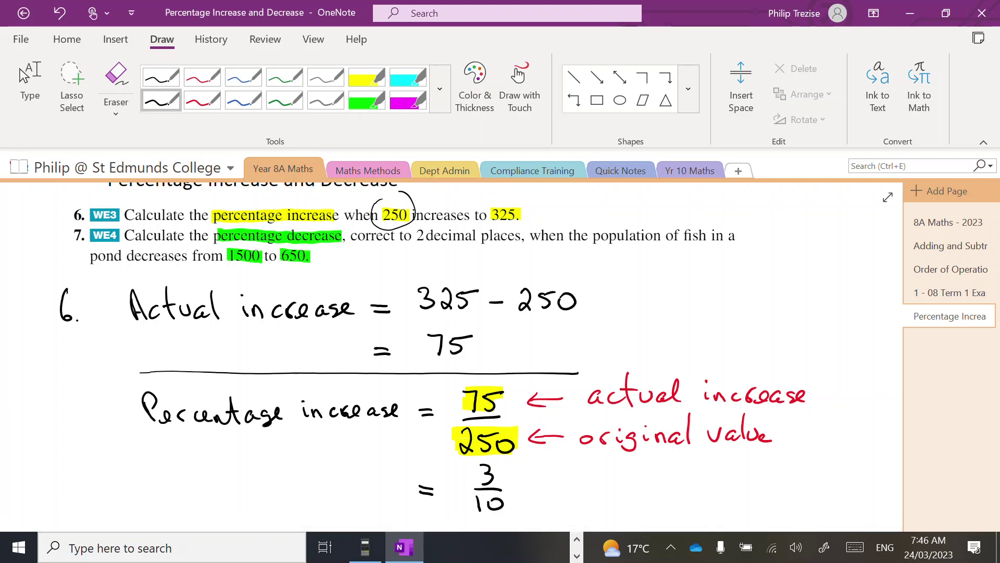
scroll(736, 405, down, 8)
click(30, 83)
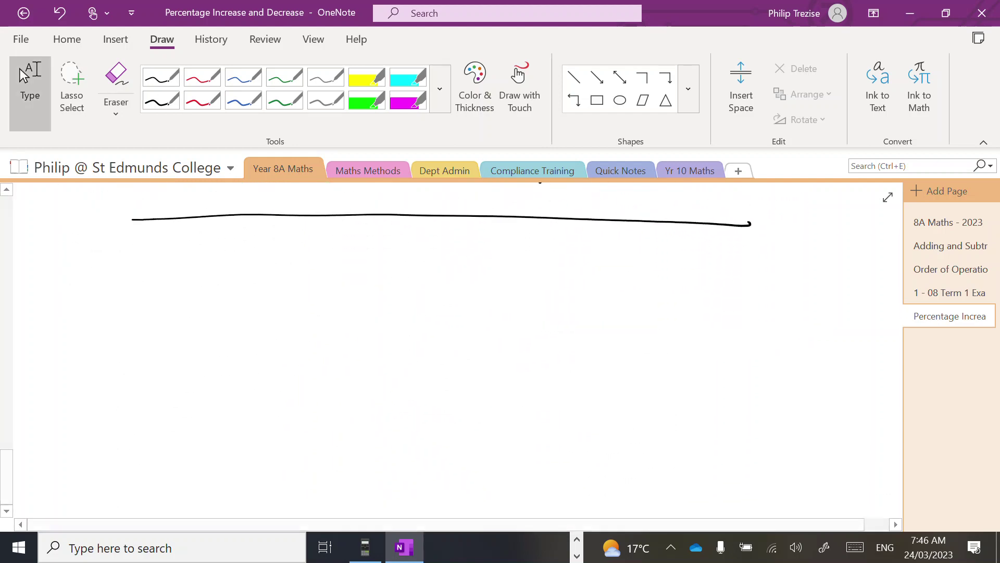
click(161, 99)
drag(65, 244, 82, 272)
click(95, 269)
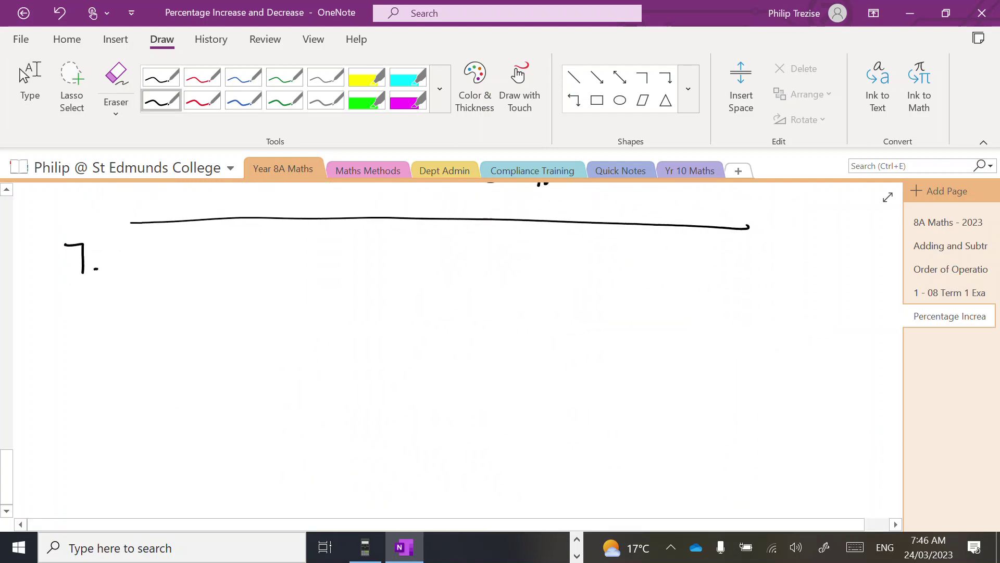
Handwrite "Actual decrease = 1500 − 650" beside the number 7
mouse_move(161, 275)
mouse_down()
mouse_move(180, 272)
mouse_move(176, 263)
mouse_move(198, 271)
mouse_up()
mouse_move(205, 235)
mouse_down()
mouse_move(216, 268)
mouse_move(219, 254)
mouse_up()
mouse_move(220, 259)
mouse_down()
mouse_move(234, 271)
mouse_move(248, 250)
mouse_move(260, 273)
mouse_move(285, 263)
mouse_move(333, 268)
mouse_move(342, 253)
mouse_up()
drag(341, 266, 381, 268)
click(386, 255)
drag(389, 263, 449, 255)
mouse_move(441, 263)
mouse_down()
mouse_move(487, 265)
mouse_move(513, 244)
mouse_up()
mouse_move(515, 248)
mouse_down()
mouse_move(509, 256)
mouse_move(628, 264)
mouse_up()
mouse_move(632, 241)
mouse_down()
mouse_move(651, 240)
mouse_move(659, 253)
mouse_up()
Write "= 850" under the subtraction and rule a horizontal line beneath it
drag(433, 319, 451, 326)
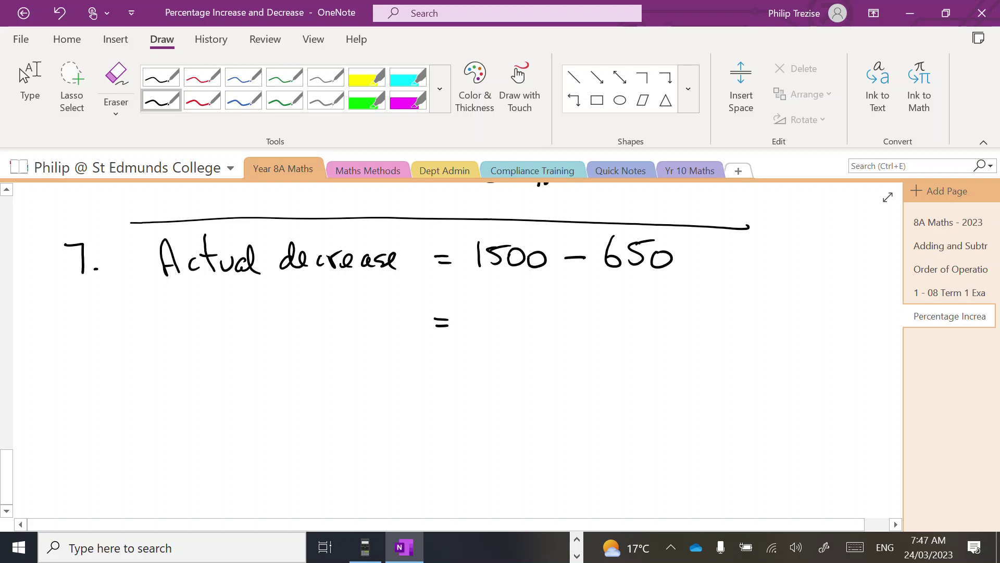
mouse_move(512, 299)
mouse_down()
mouse_move(507, 309)
mouse_move(513, 300)
mouse_up()
drag(527, 305, 535, 302)
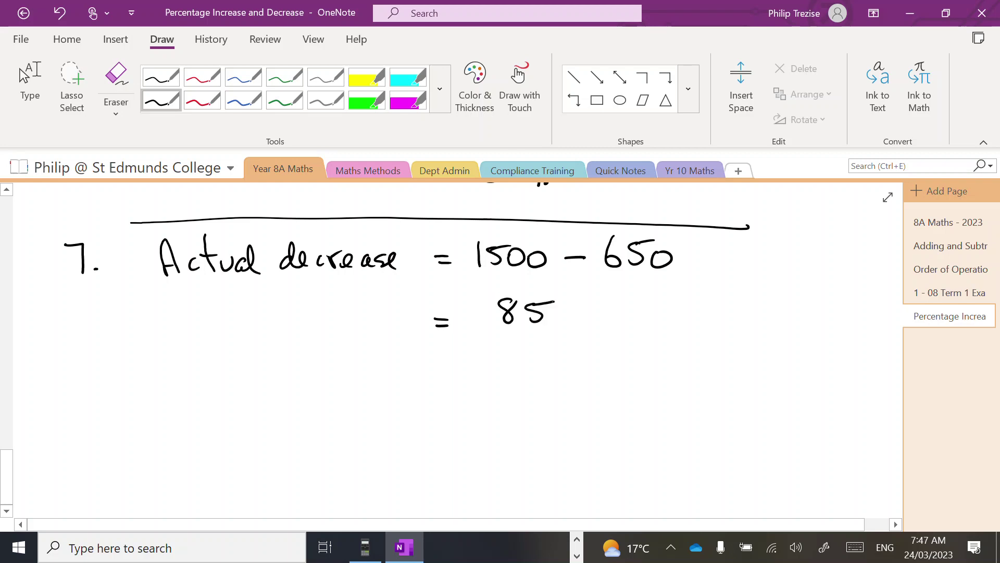
mouse_move(572, 308)
mouse_down()
mouse_move(566, 326)
mouse_move(573, 307)
mouse_up()
drag(270, 346, 691, 353)
Handwrite "percentage decrease =" below the line, followed by 850 over a fraction bar
mouse_move(163, 399)
mouse_down()
mouse_move(165, 417)
mouse_move(211, 405)
mouse_up()
drag(219, 401, 253, 405)
mouse_move(250, 375)
mouse_down()
mouse_move(261, 403)
mouse_move(286, 404)
mouse_move(289, 414)
mouse_move(313, 401)
mouse_move(365, 402)
mouse_up()
drag(373, 394, 427, 406)
drag(431, 400, 469, 399)
drag(456, 404, 472, 404)
mouse_move(531, 373)
mouse_down()
mouse_move(519, 379)
mouse_move(534, 372)
mouse_move(545, 392)
mouse_move(567, 373)
mouse_up()
mouse_move(576, 380)
mouse_down()
mouse_move(578, 392)
mouse_move(575, 377)
mouse_up()
drag(513, 404, 577, 404)
Mark the original value 1500 in the text of question 7 with black ink and return to the unfinished fraction
scroll(453, 349, up, 5)
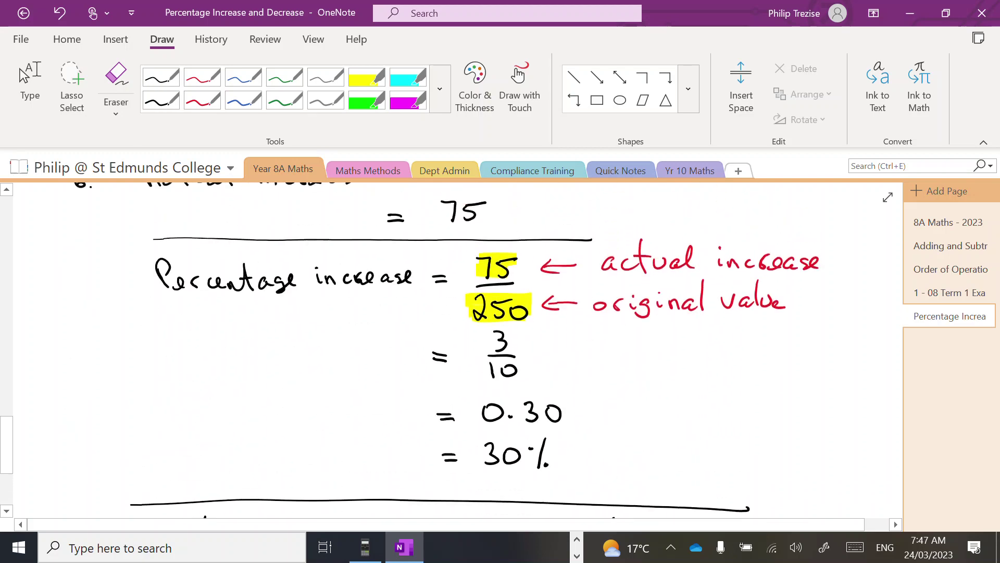
scroll(453, 349, up, 5)
scroll(453, 349, up, 1)
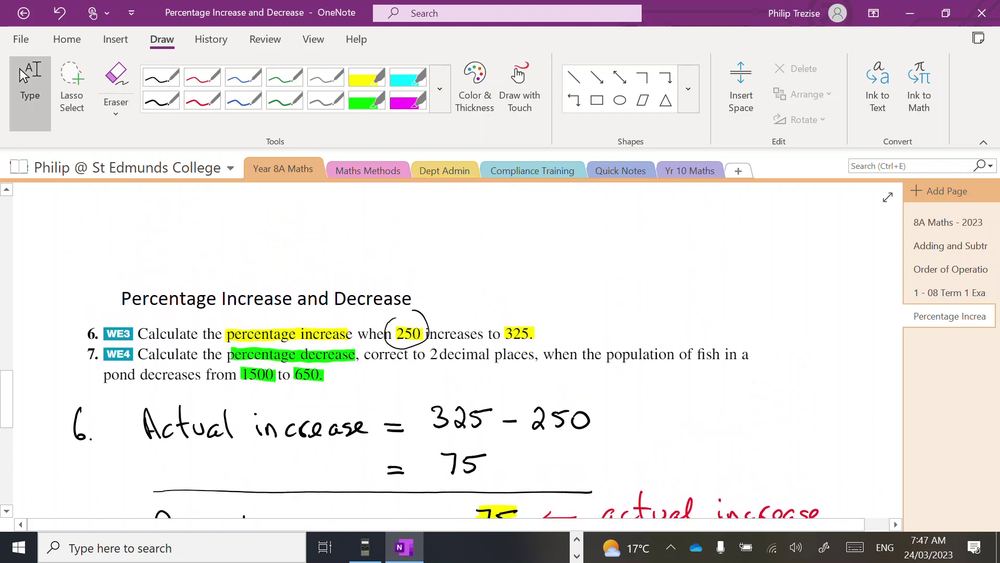
mouse_move(242, 386)
mouse_down()
mouse_move(261, 354)
mouse_move(261, 387)
mouse_up()
scroll(454, 349, down, 20)
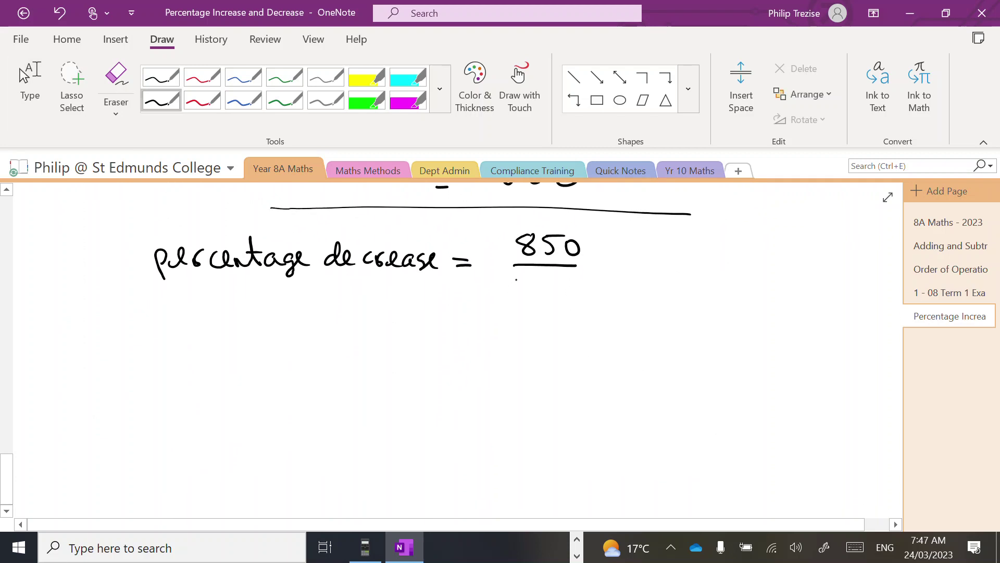
Write 1500 as the denominator under 850 and add an equals sign on the line below
mouse_move(516, 281)
mouse_down()
mouse_move(517, 303)
mouse_move(529, 302)
mouse_up()
mouse_move(532, 282)
mouse_down()
mouse_move(551, 279)
mouse_move(551, 297)
mouse_move(553, 286)
mouse_move(574, 289)
mouse_up()
click(573, 291)
drag(449, 342, 469, 345)
drag(452, 348, 473, 349)
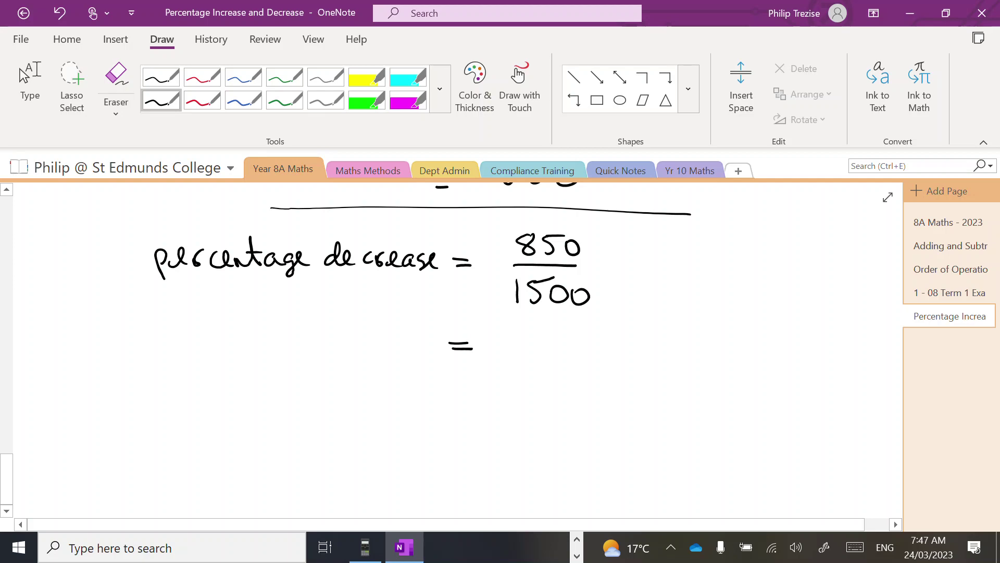
key(Escape)
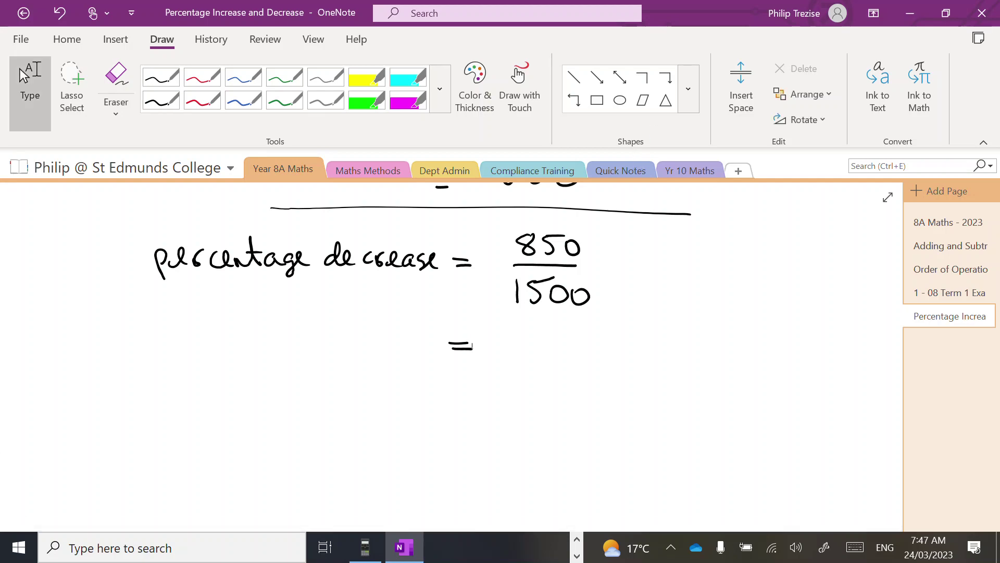
Bring up the fx-82AU PLUS II calculator, clear its display and evaluate the fraction 850/1500
click(365, 547)
drag(896, 239, 217, 9)
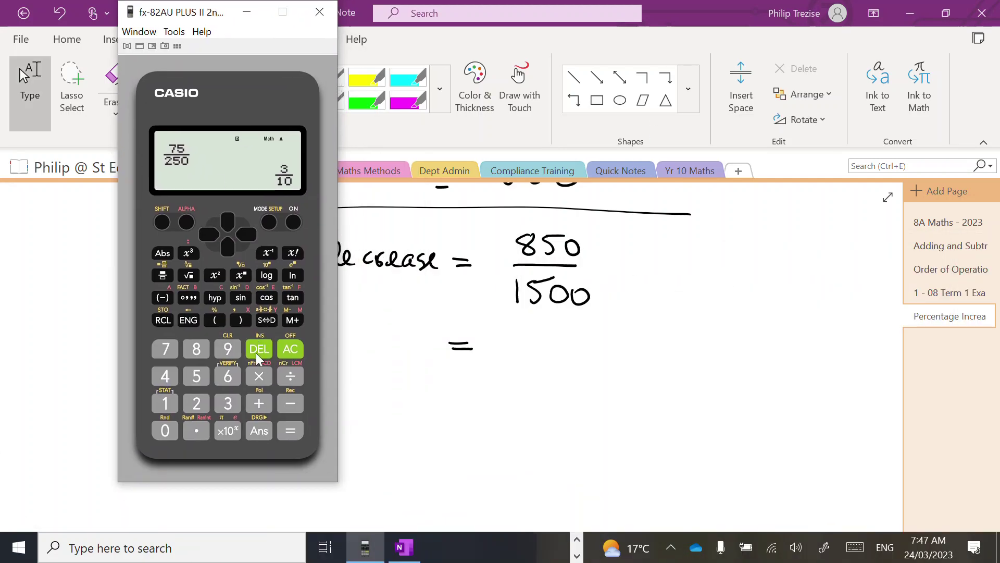
click(286, 348)
click(199, 348)
click(197, 375)
click(165, 431)
click(164, 275)
click(164, 406)
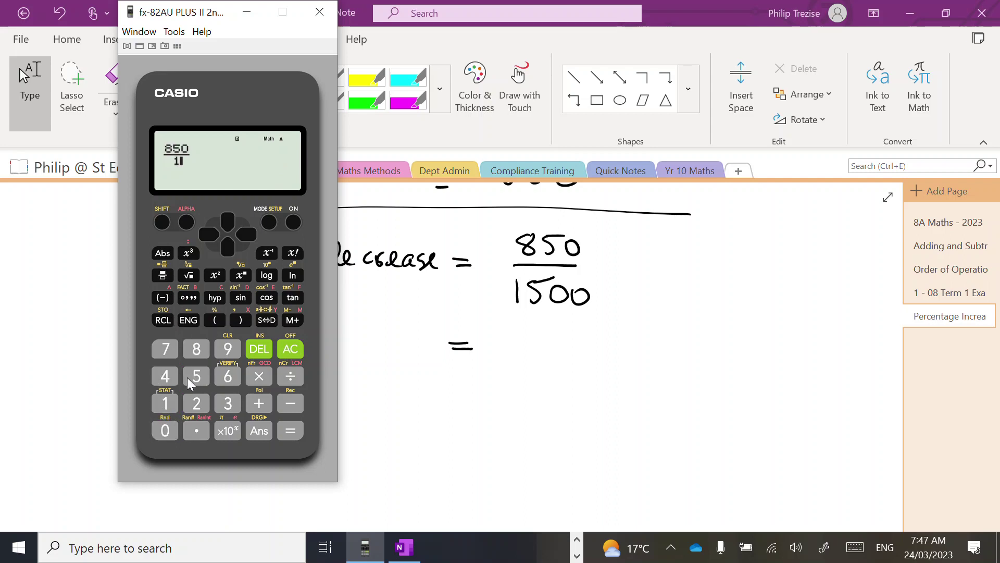
click(186, 377)
click(165, 431)
click(166, 430)
click(295, 430)
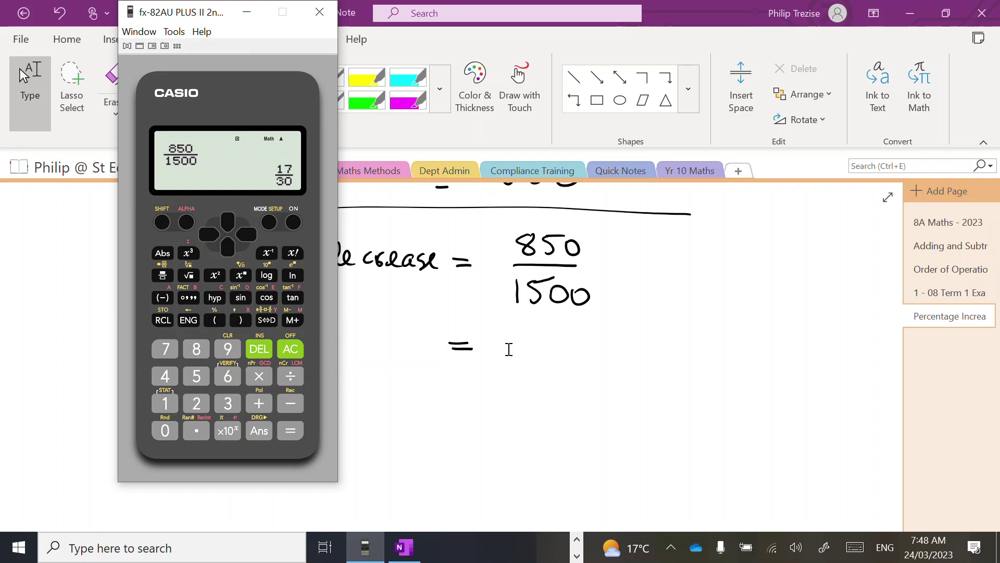
Handwrite the simplified fraction 17/30 on the OneNote page and start another line with an equals sign
click(519, 331)
mouse_move(519, 322)
mouse_down()
mouse_move(522, 340)
mouse_move(546, 348)
mouse_move(519, 369)
mouse_move(541, 360)
mouse_up()
click(533, 363)
drag(457, 407, 475, 413)
click(30, 83)
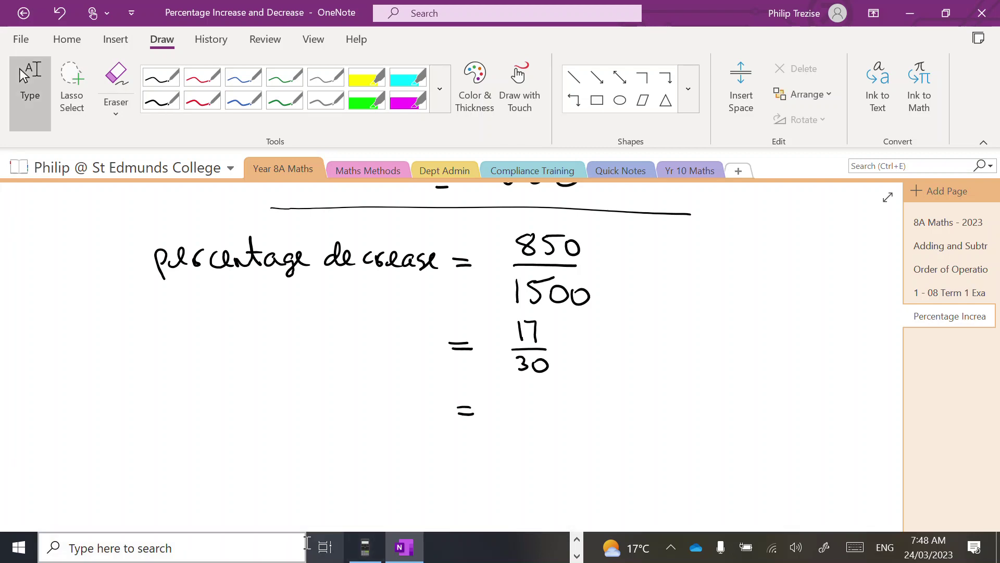
Convert the fx-82AU calculator's fraction result to a decimal and move the calculator off the page
click(365, 547)
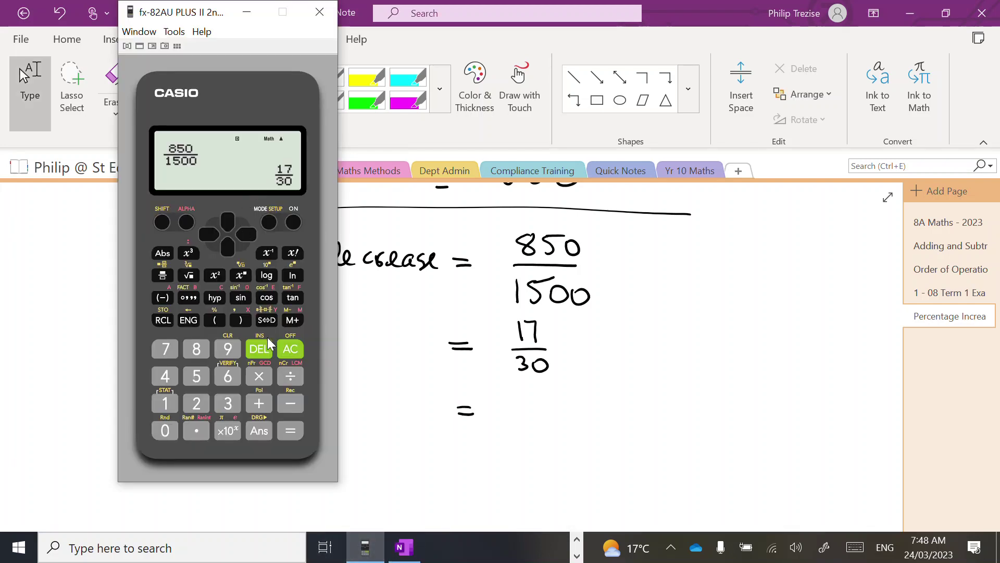
click(259, 318)
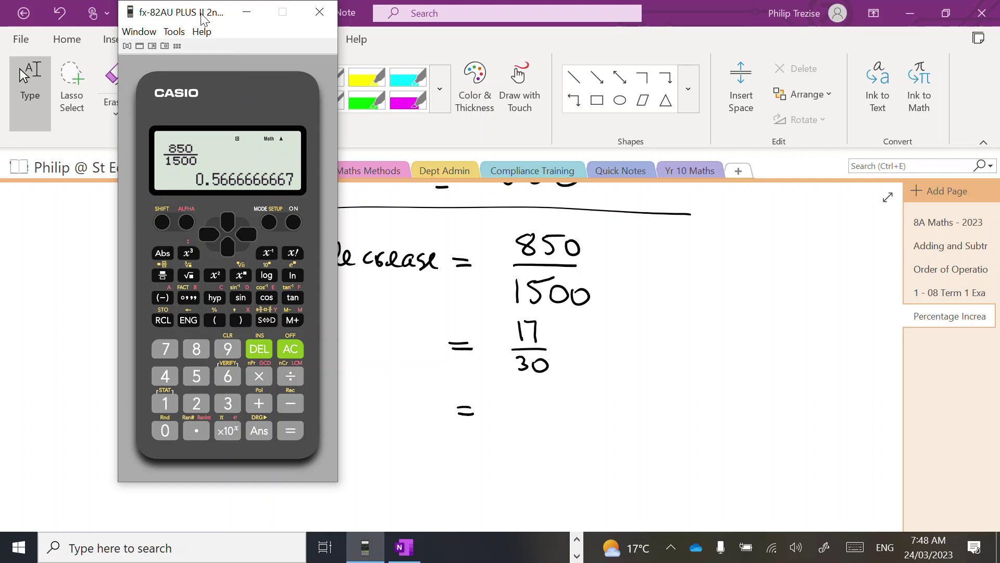
drag(204, 20, 999, 172)
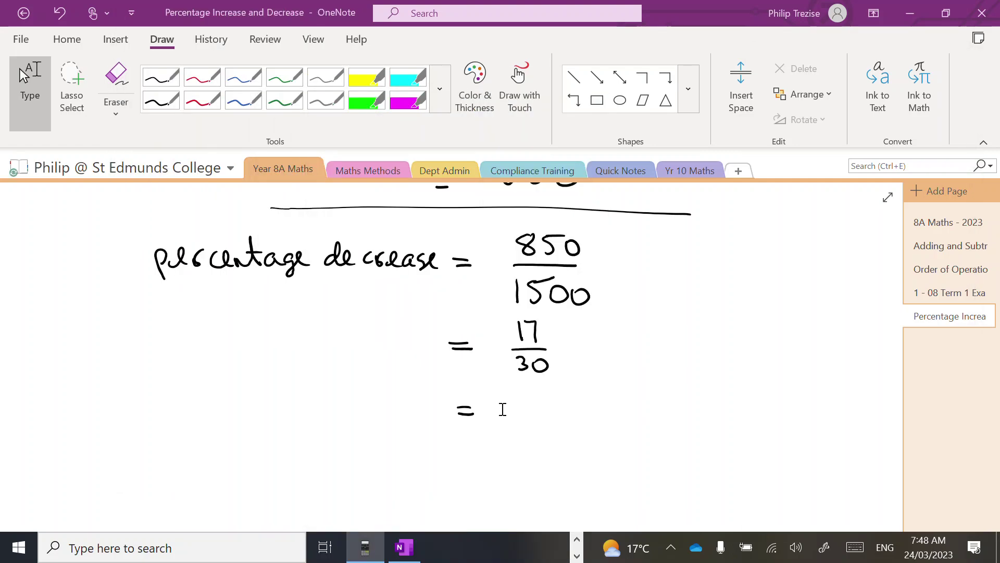
Handwrite the decimal 0.566 beside the last equals sign, with a recurring dot above the final 6
click(524, 410)
drag(511, 395, 542, 414)
drag(543, 393, 585, 406)
Handwrite "= 56.67" on a new line below the decimal
scroll(454, 349, down, 3)
click(29, 93)
drag(456, 319, 471, 321)
mouse_move(459, 326)
mouse_down()
mouse_move(511, 325)
mouse_move(533, 304)
mouse_move(541, 320)
mouse_move(575, 319)
mouse_up()
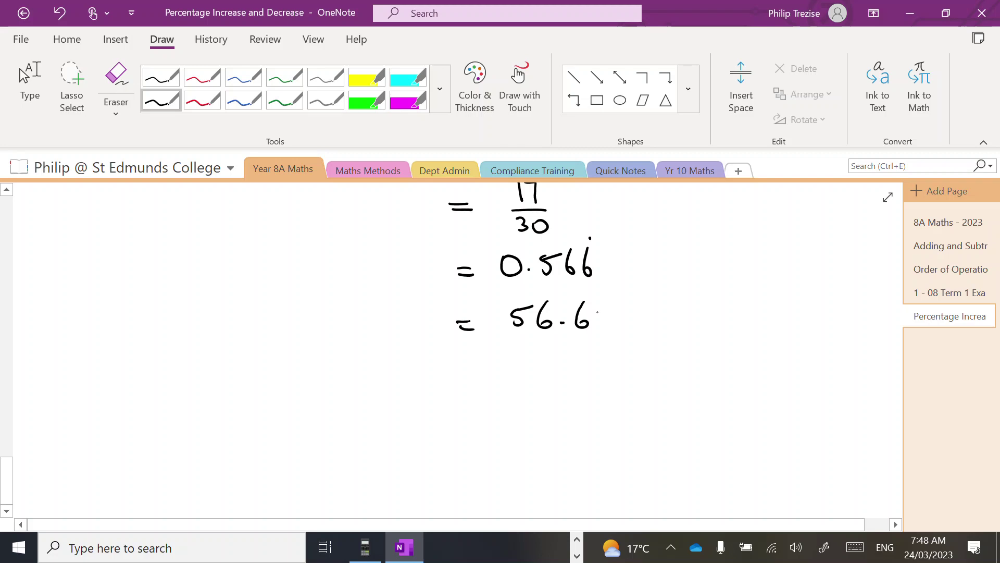
mouse_move(592, 306)
mouse_down()
mouse_move(610, 304)
mouse_move(604, 327)
mouse_up()
Erase the recurring dot above the decimal and extend the number to 0.566666 in black ink
click(116, 83)
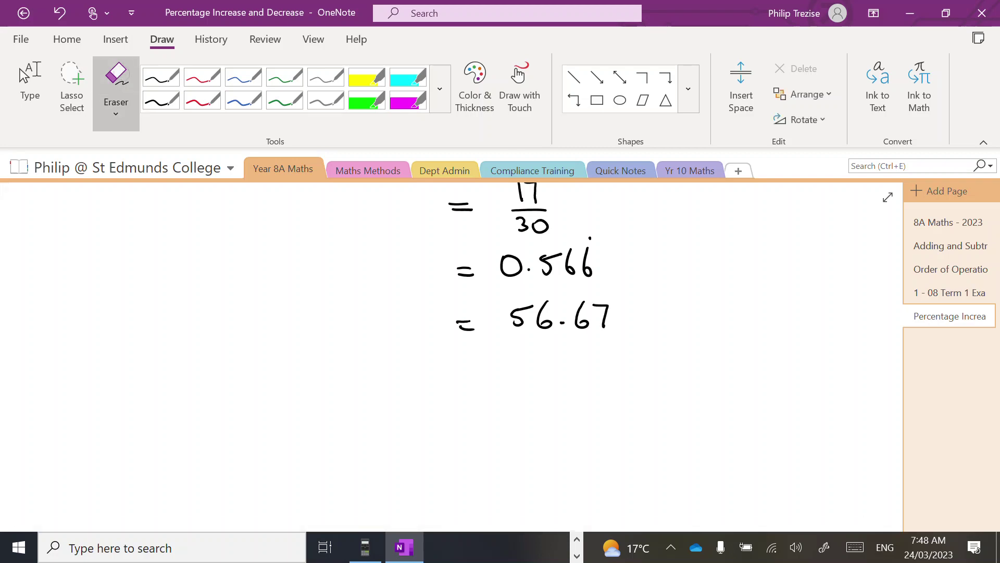
click(592, 238)
click(161, 100)
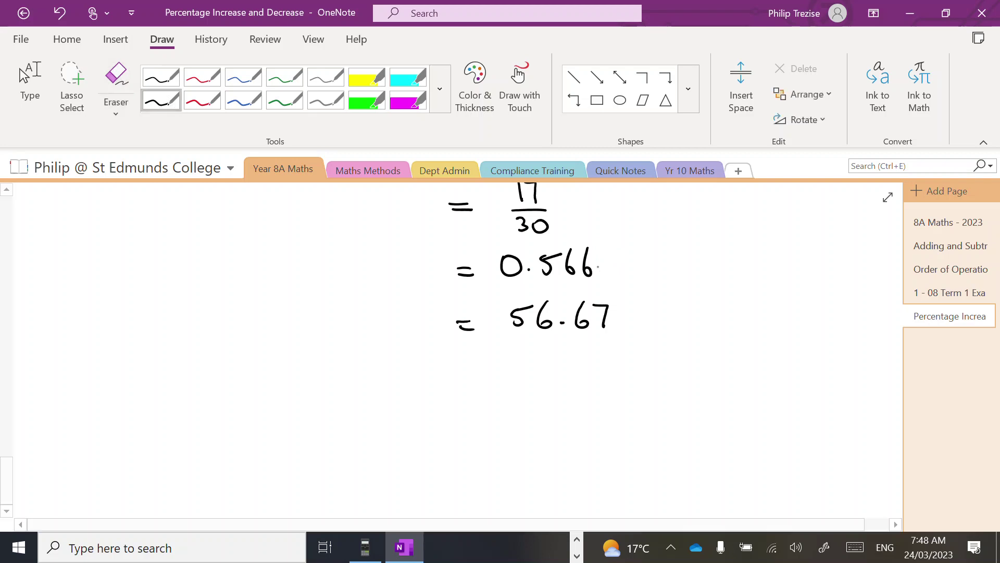
mouse_move(608, 248)
mouse_down()
mouse_move(600, 266)
mouse_move(638, 268)
mouse_up()
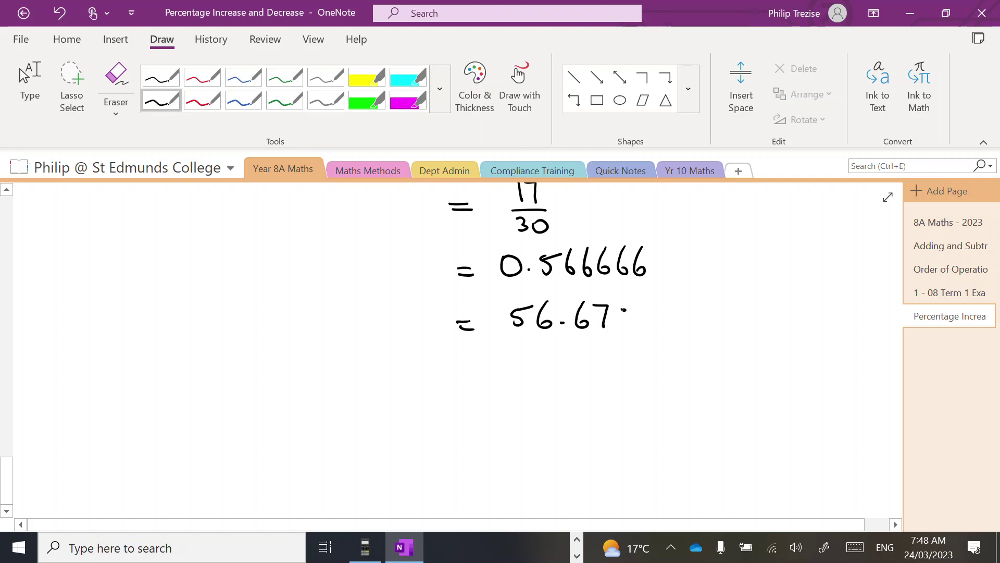
Add a percent sign after 56.67 and rule a horizontal line beneath the finished solution
drag(639, 298, 624, 334)
mouse_move(111, 364)
mouse_down()
mouse_move(608, 352)
mouse_move(774, 359)
mouse_up()
scroll(391, 339, up, 2)
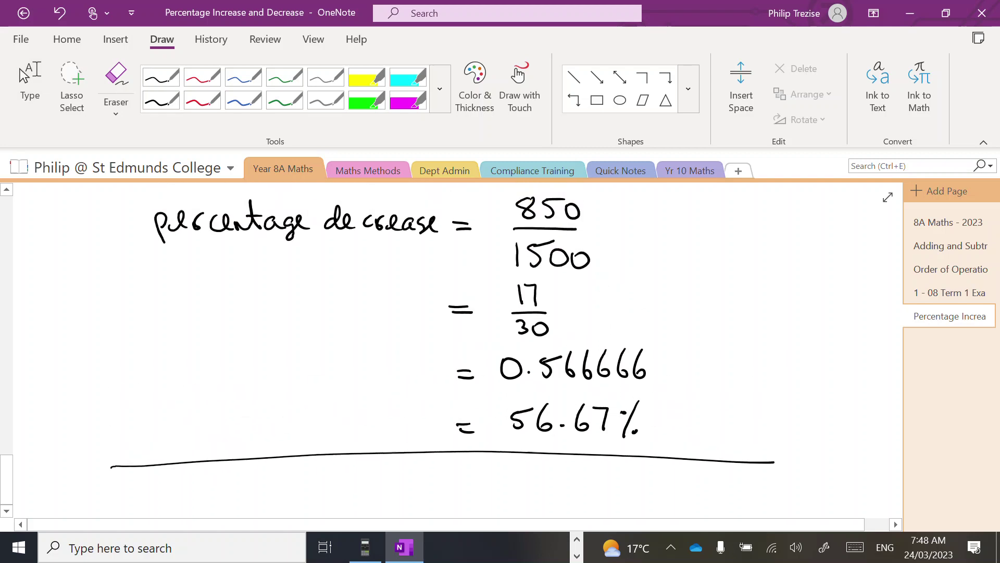
click(30, 88)
scroll(448, 339, down, 3)
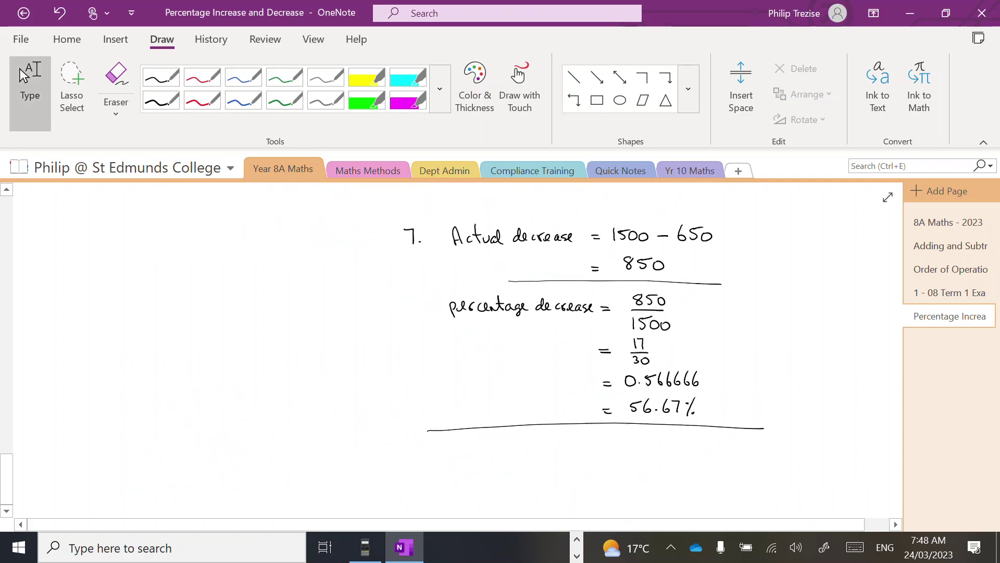
scroll(208, 313, up, 2)
scroll(208, 312, down, 1)
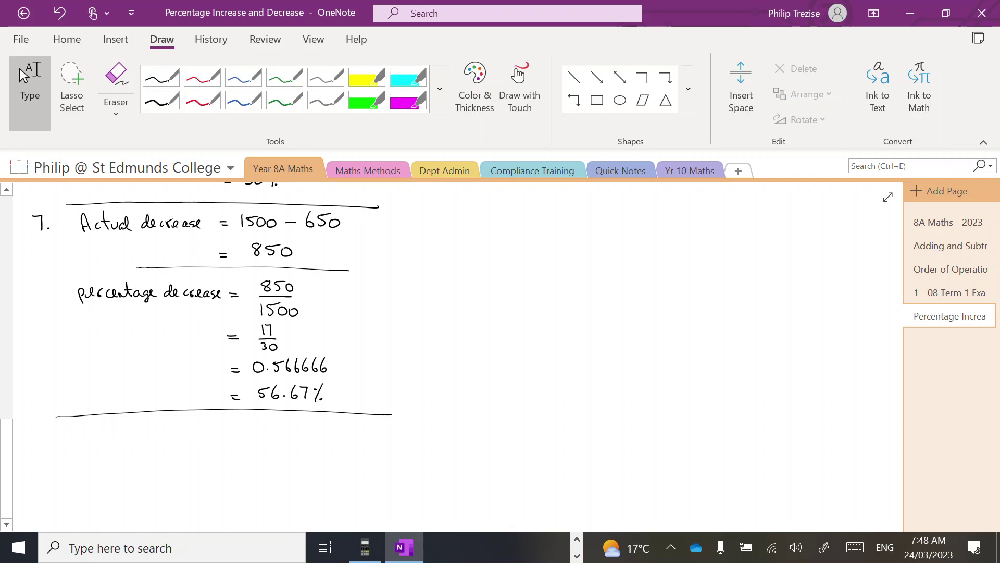